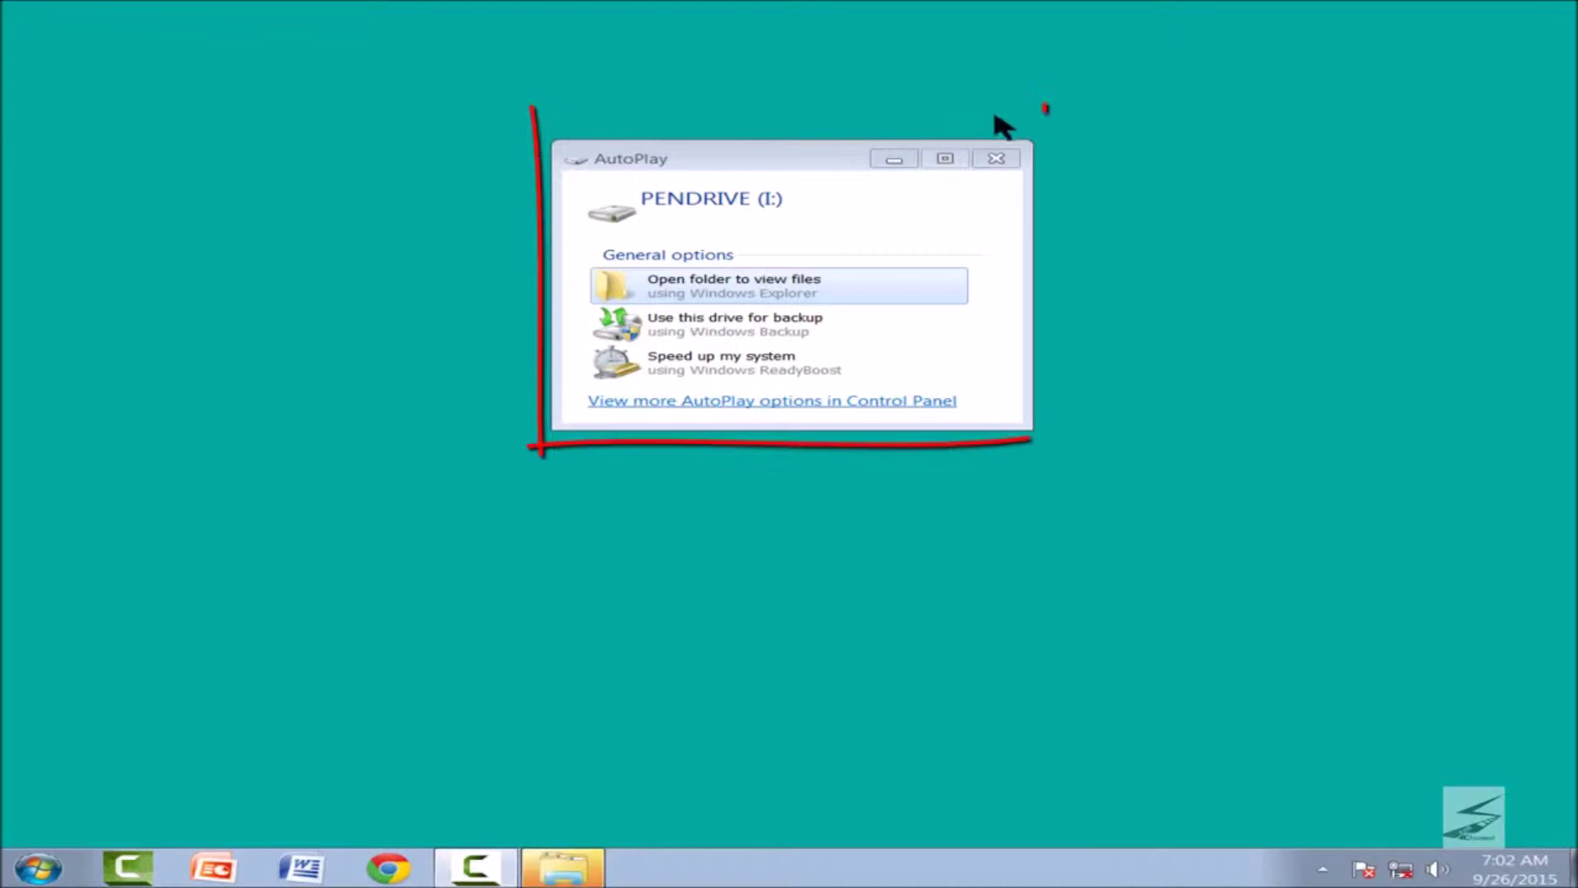
Step: Dismiss the AutoPlay window, check the Computer window for the PENDRIVE (I:) drive, and close it
click(998, 158)
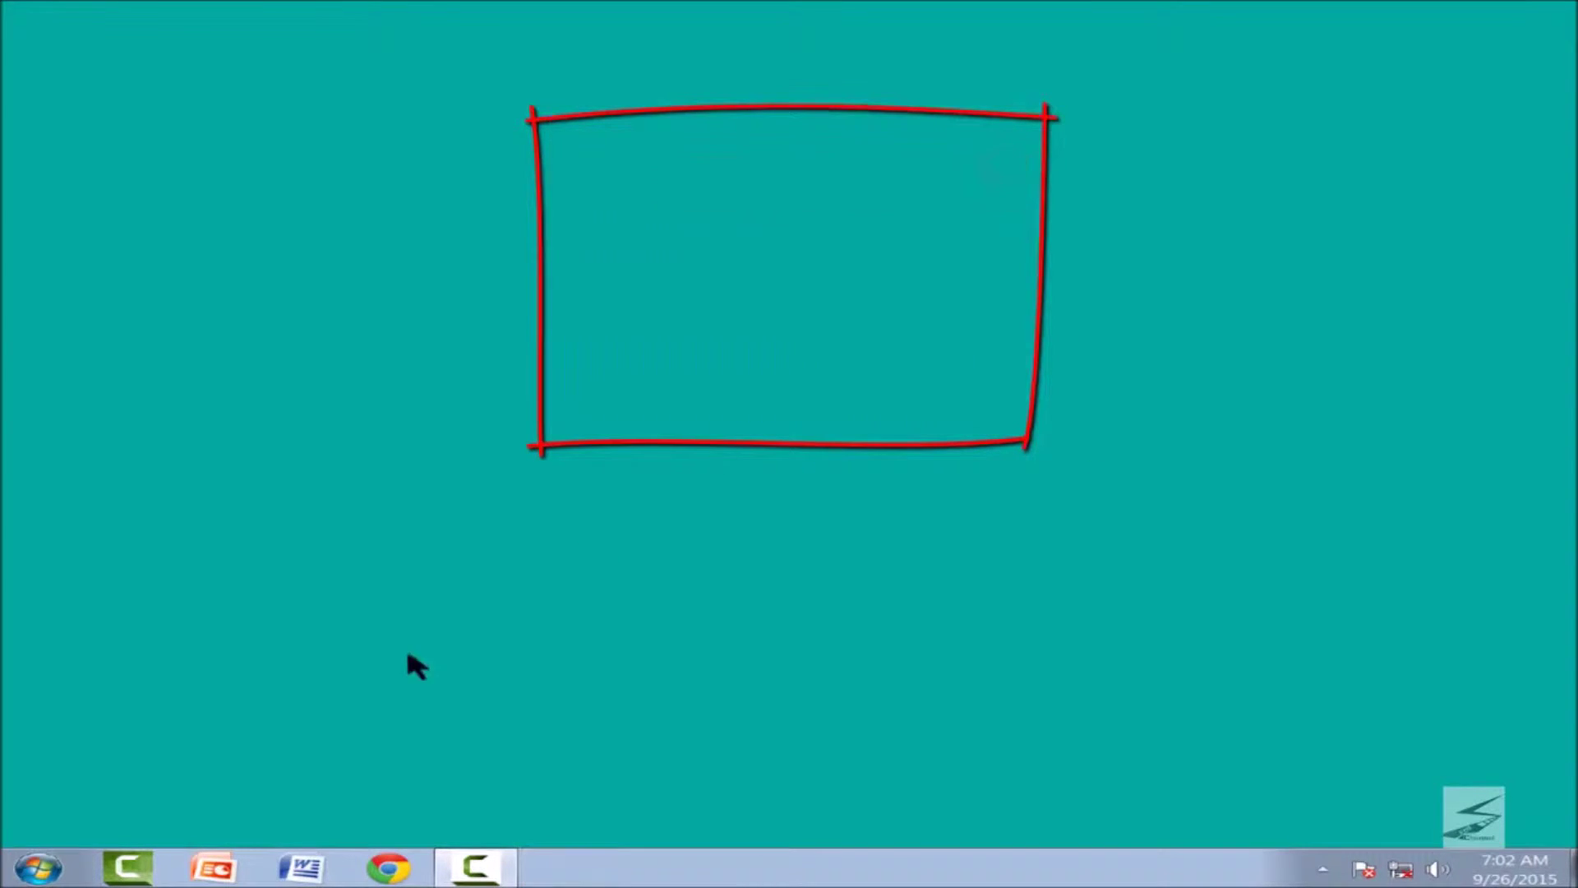
click(36, 868)
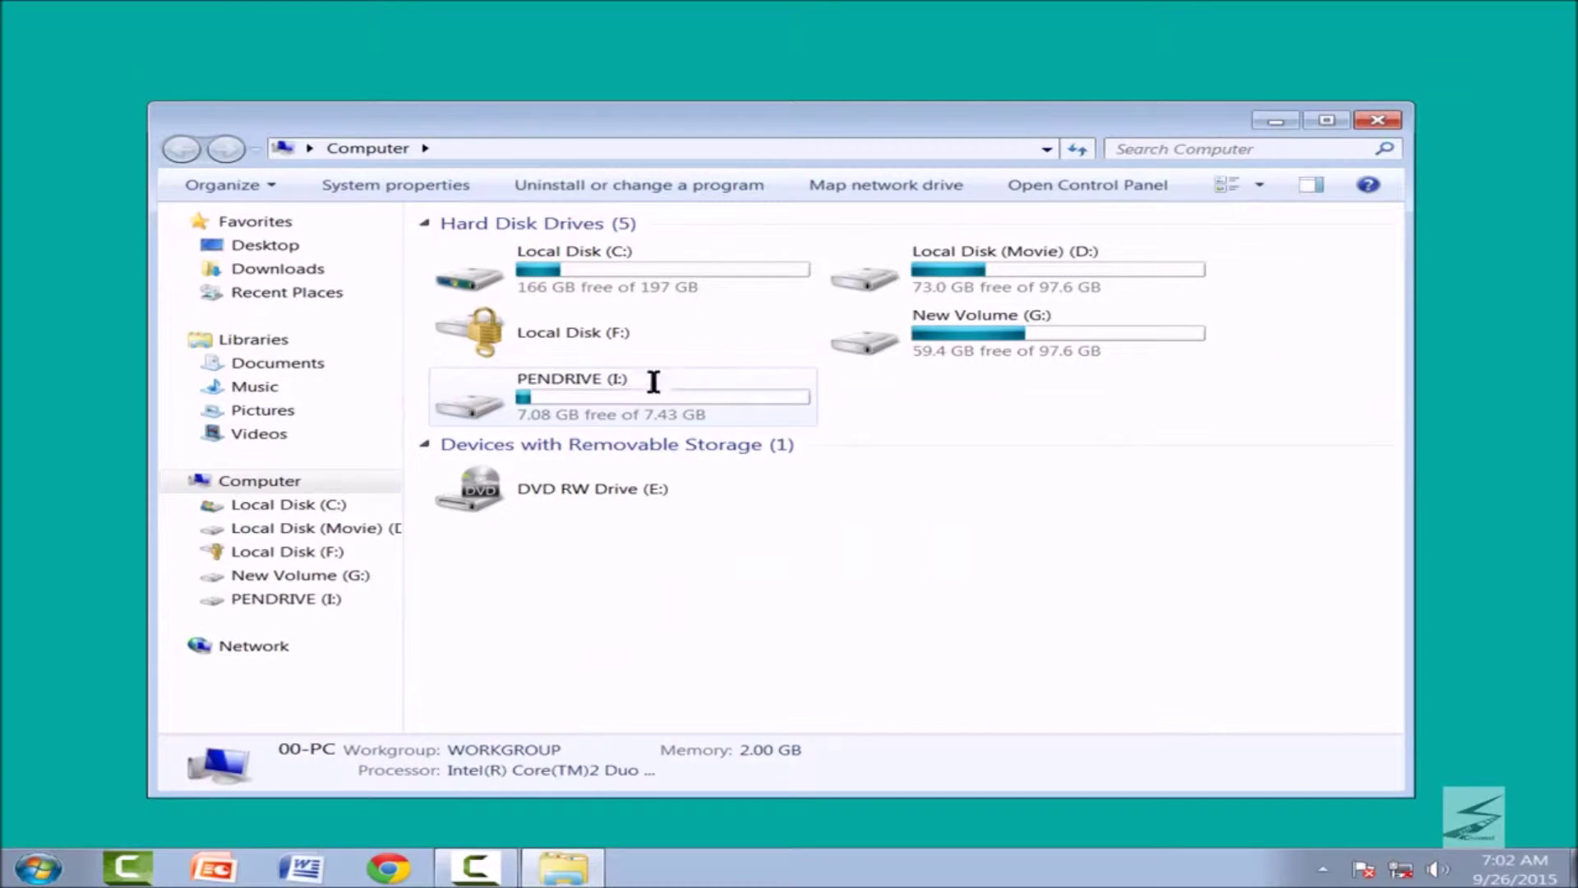
click(1376, 119)
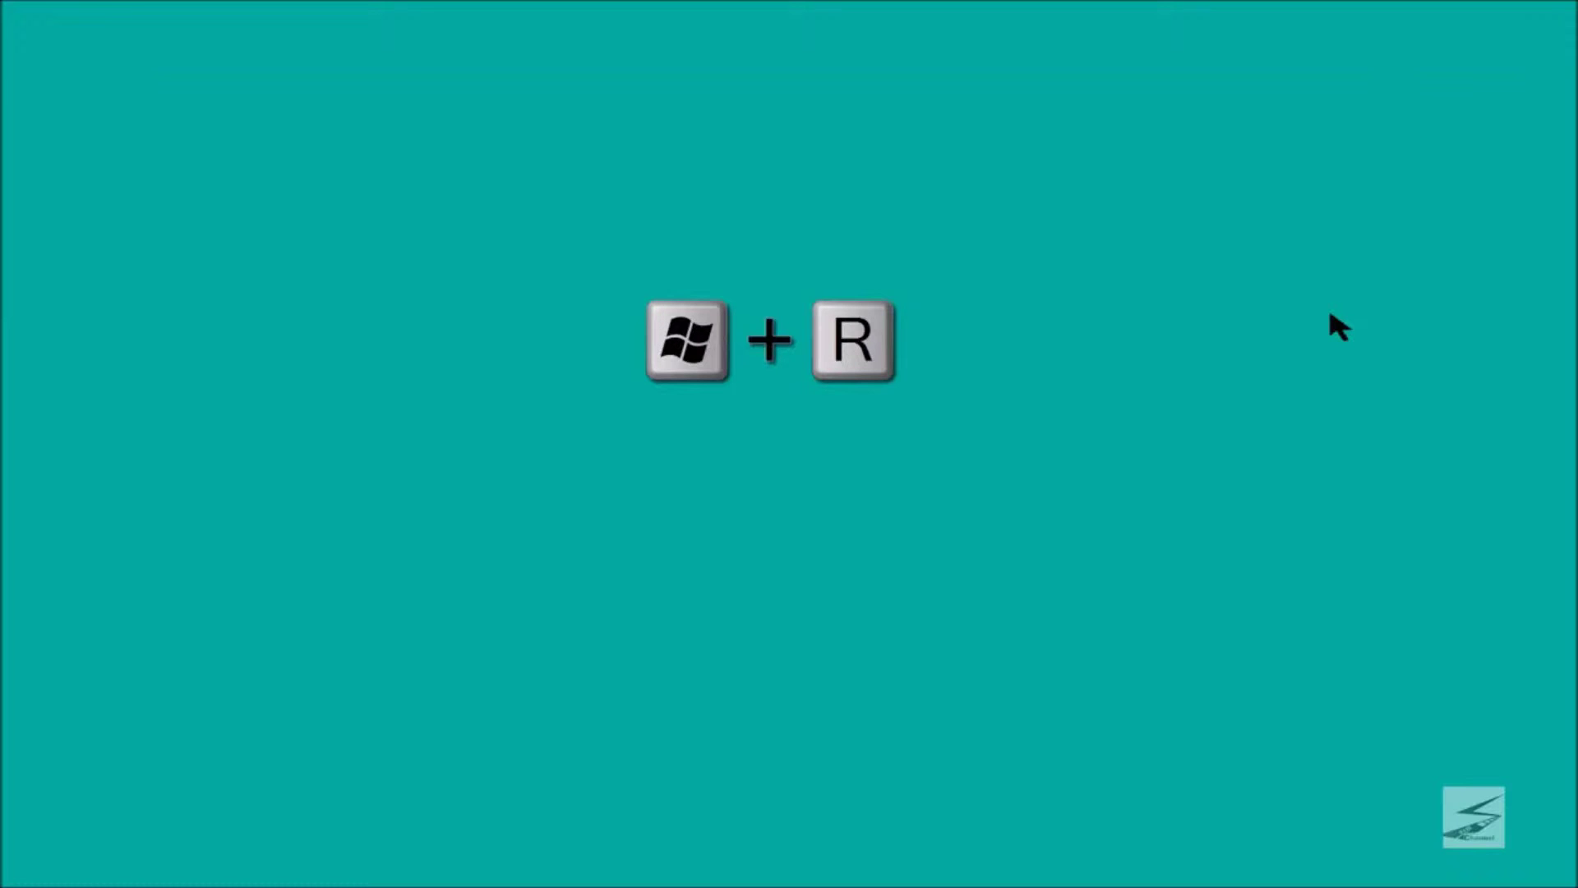
Step: Open the Registry Editor by running the command regedit
key(super+r)
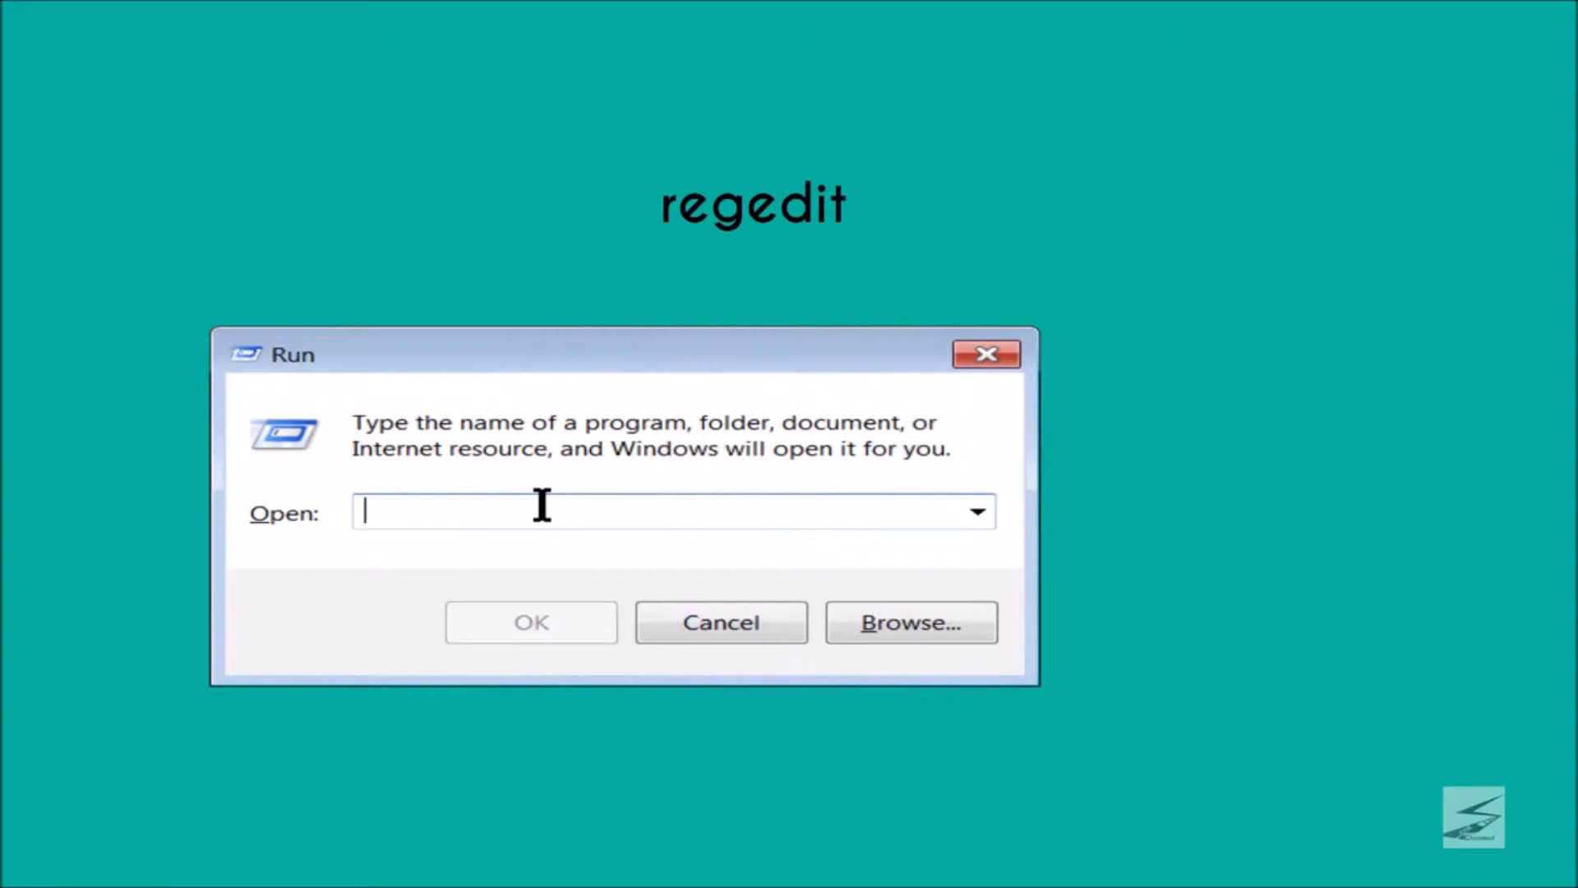
text(regedi)
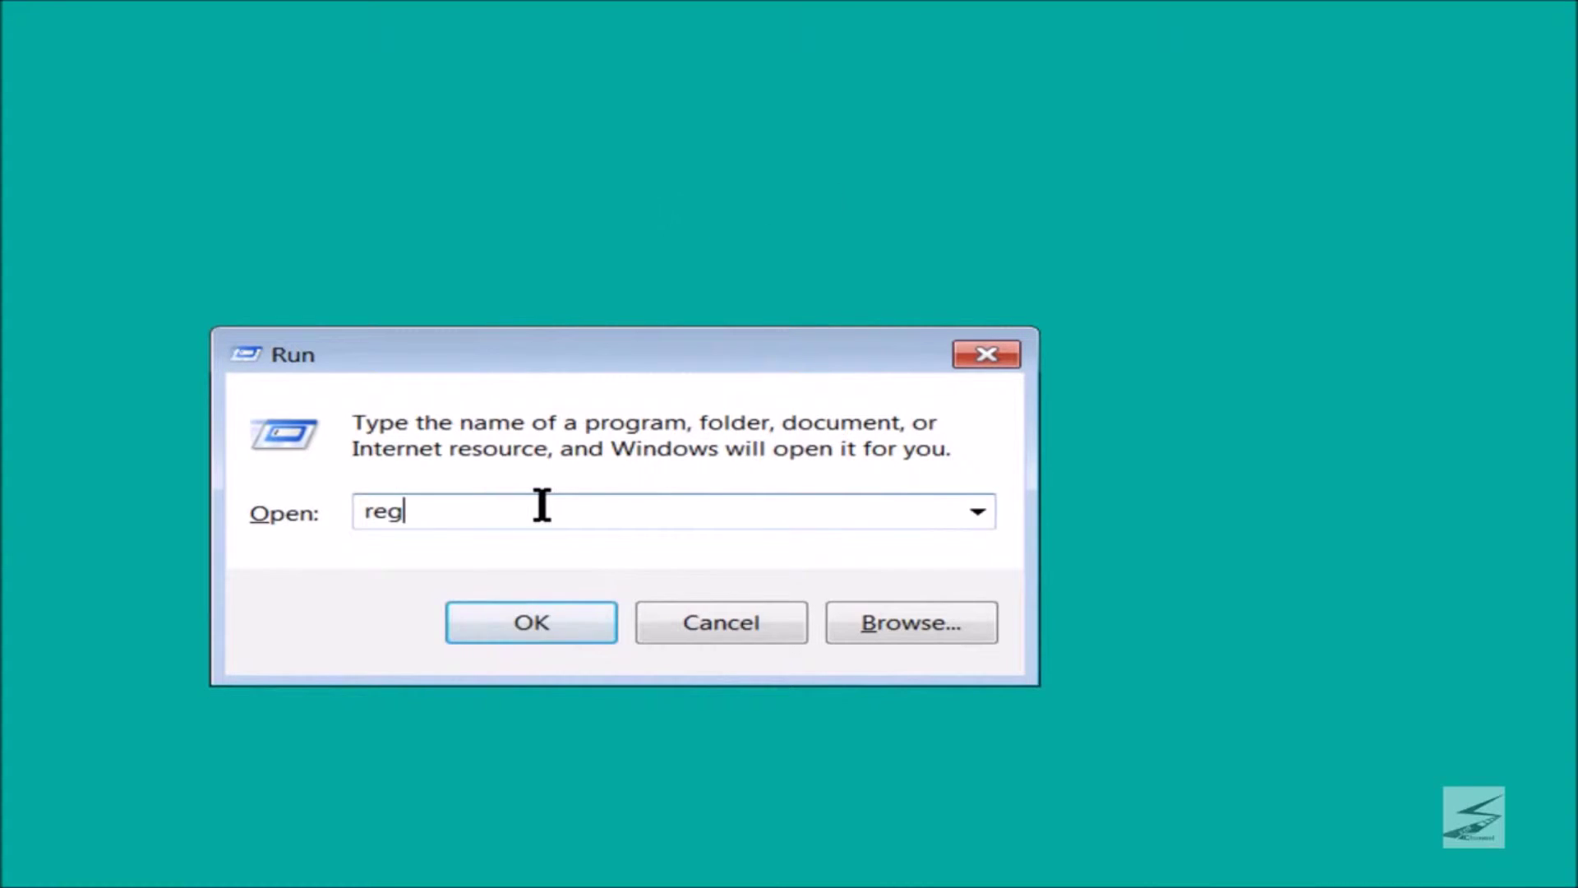
text(t)
click(521, 623)
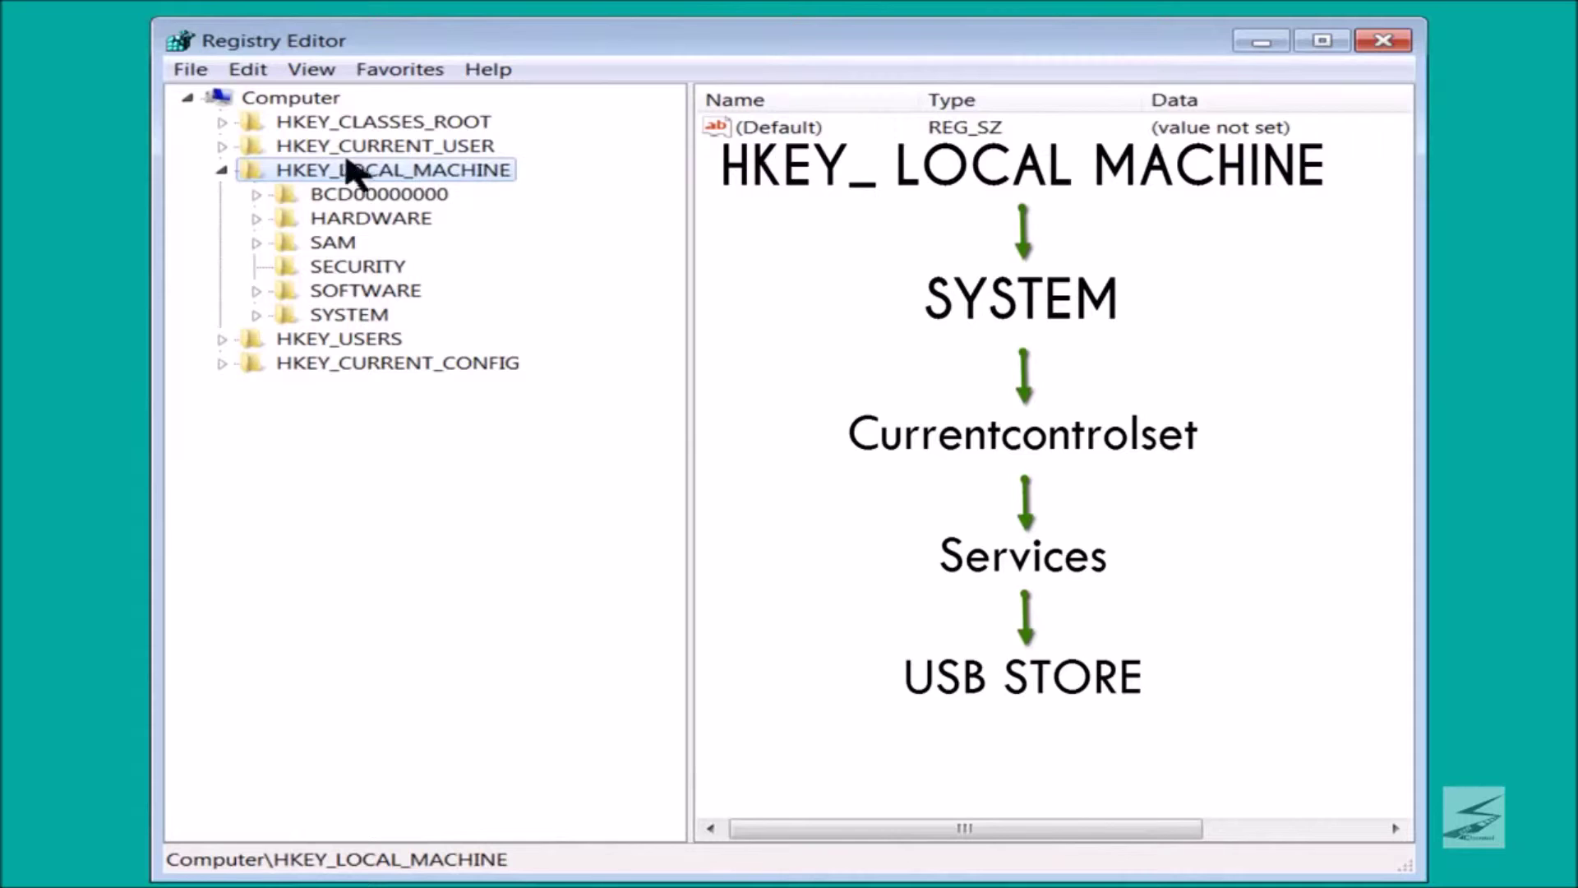
Step: Navigate to the registry key HKEY_LOCAL_MACHINE\SYSTEM\CurrentControlSet\services\USBSTOR
click(279, 168)
click(351, 316)
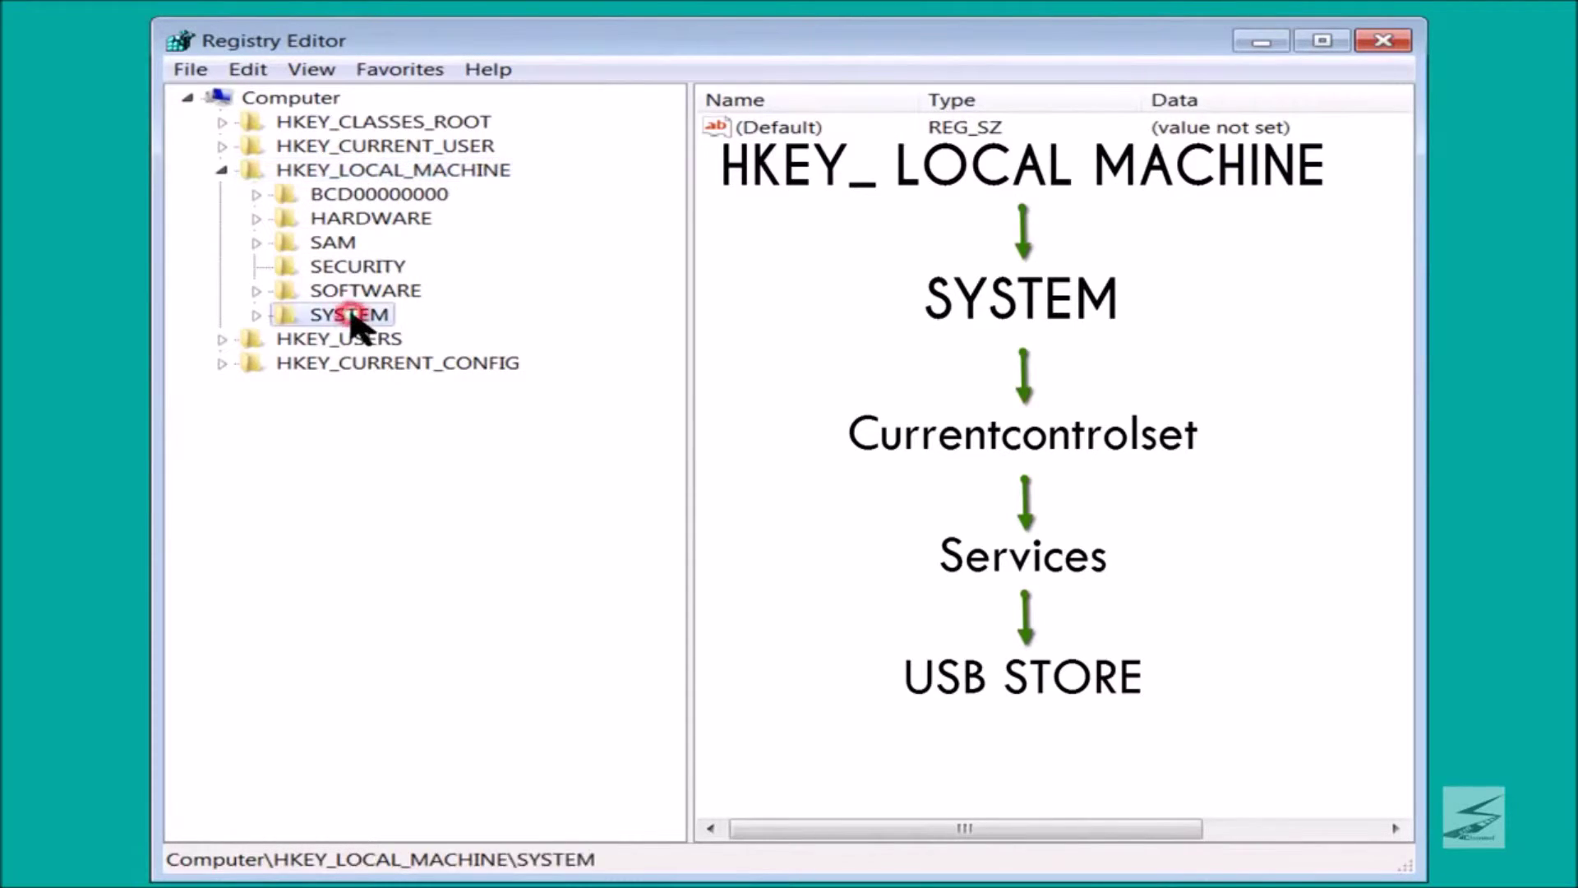
double_click(351, 315)
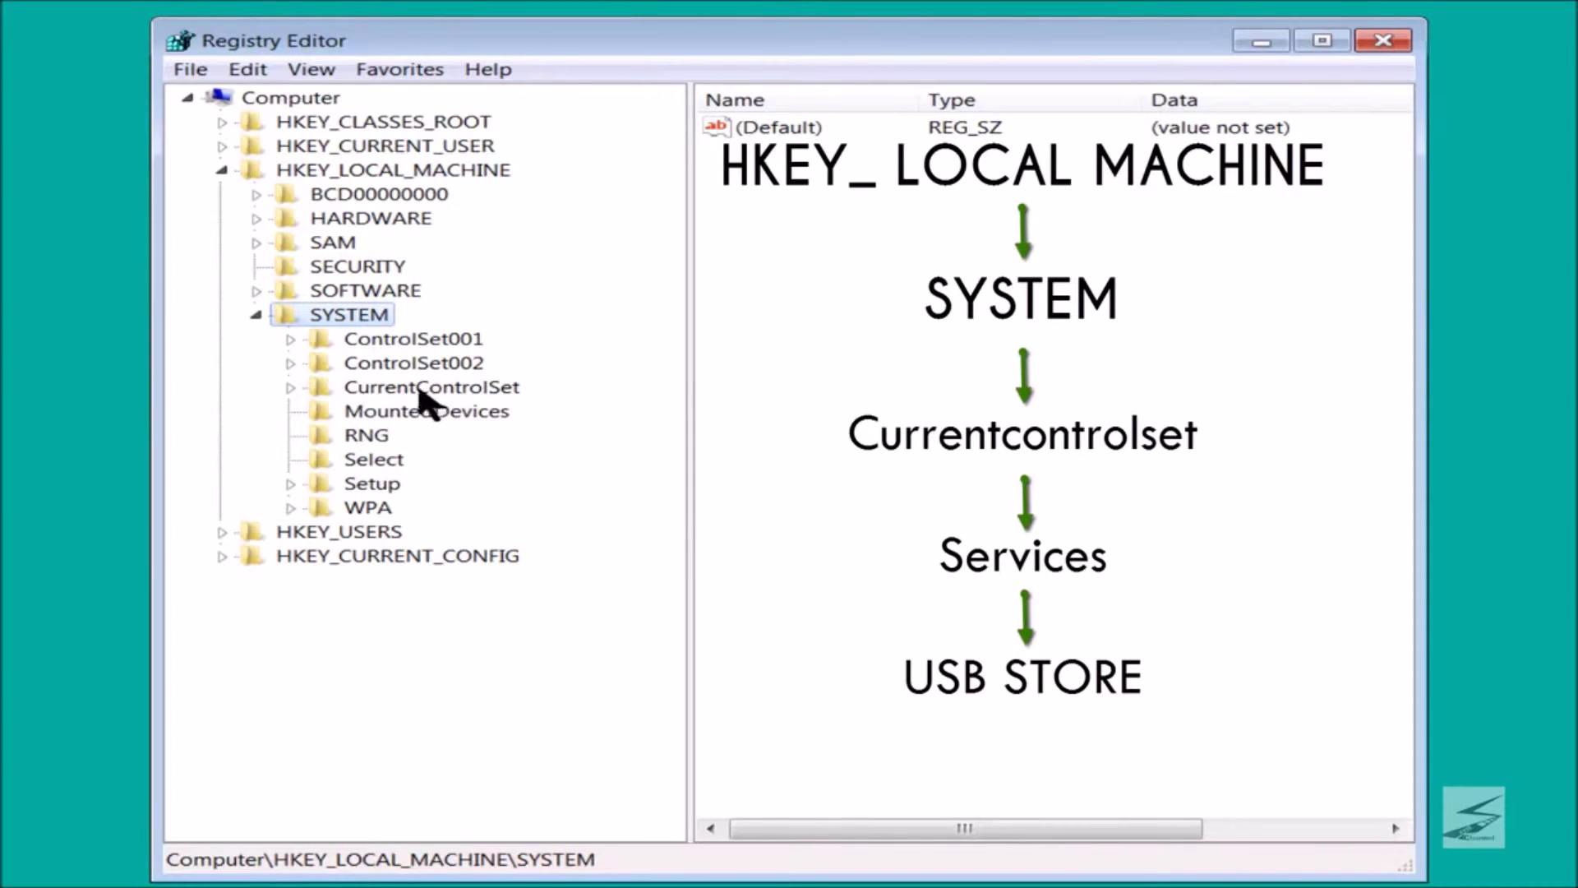
double_click(386, 388)
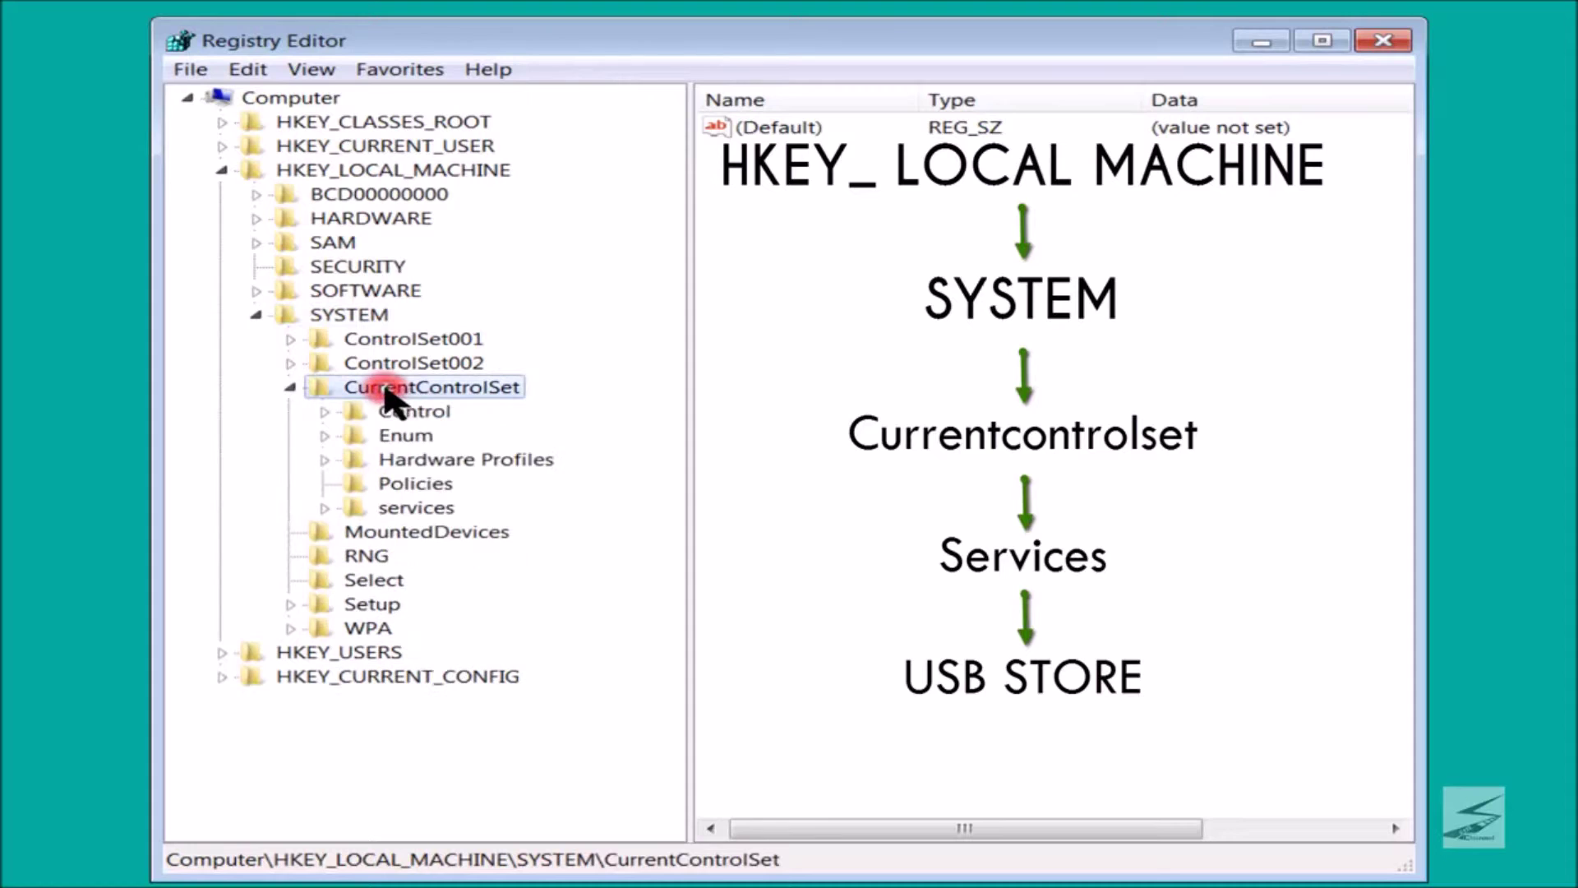
double_click(388, 509)
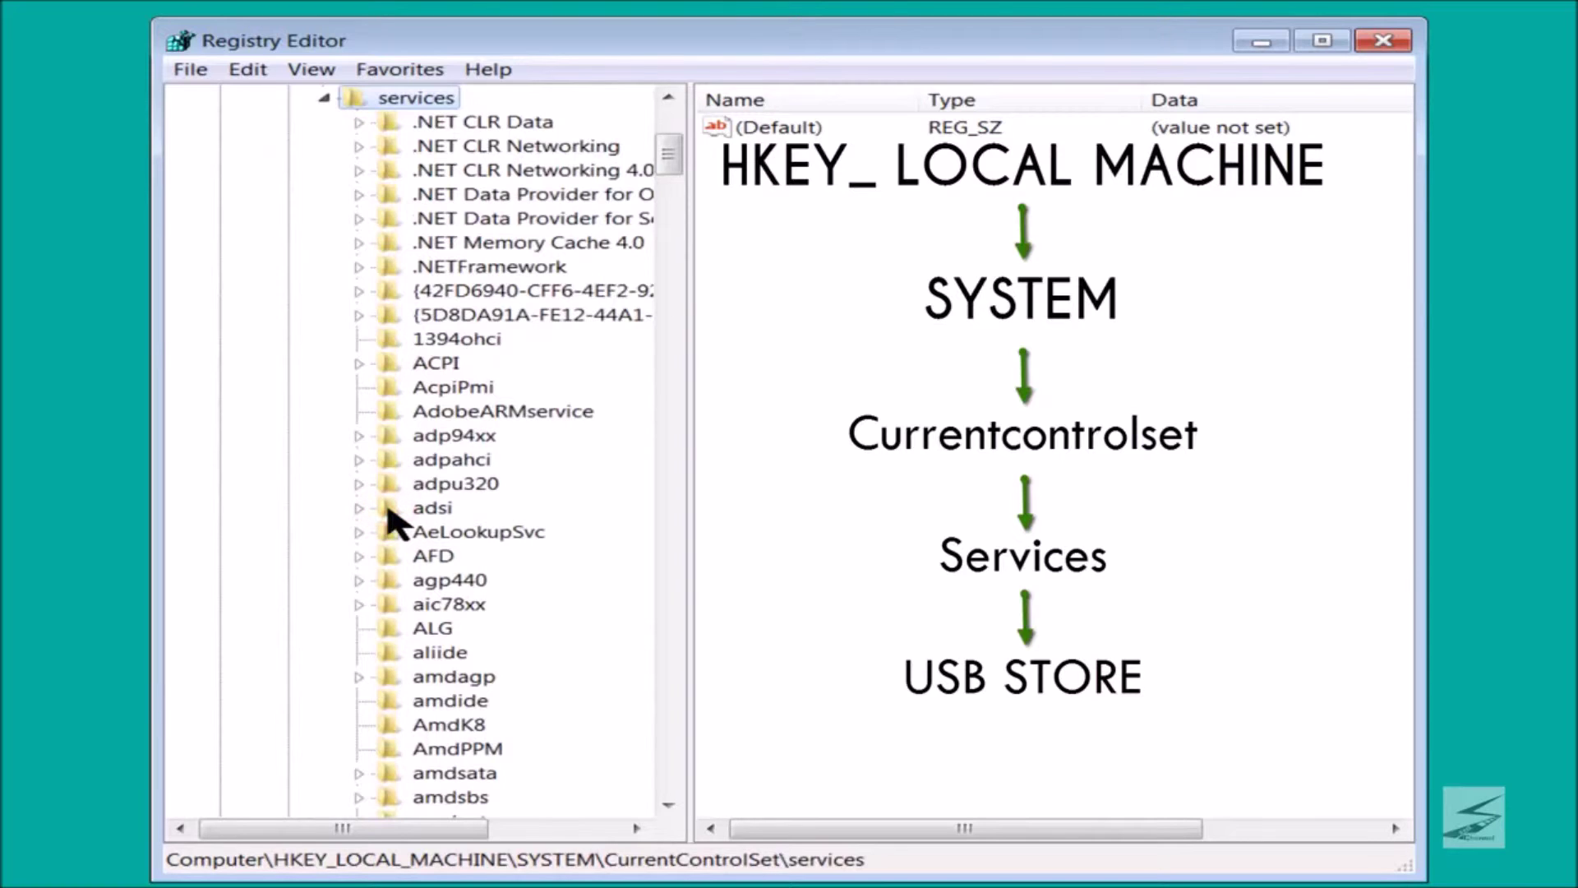
drag(670, 156, 675, 692)
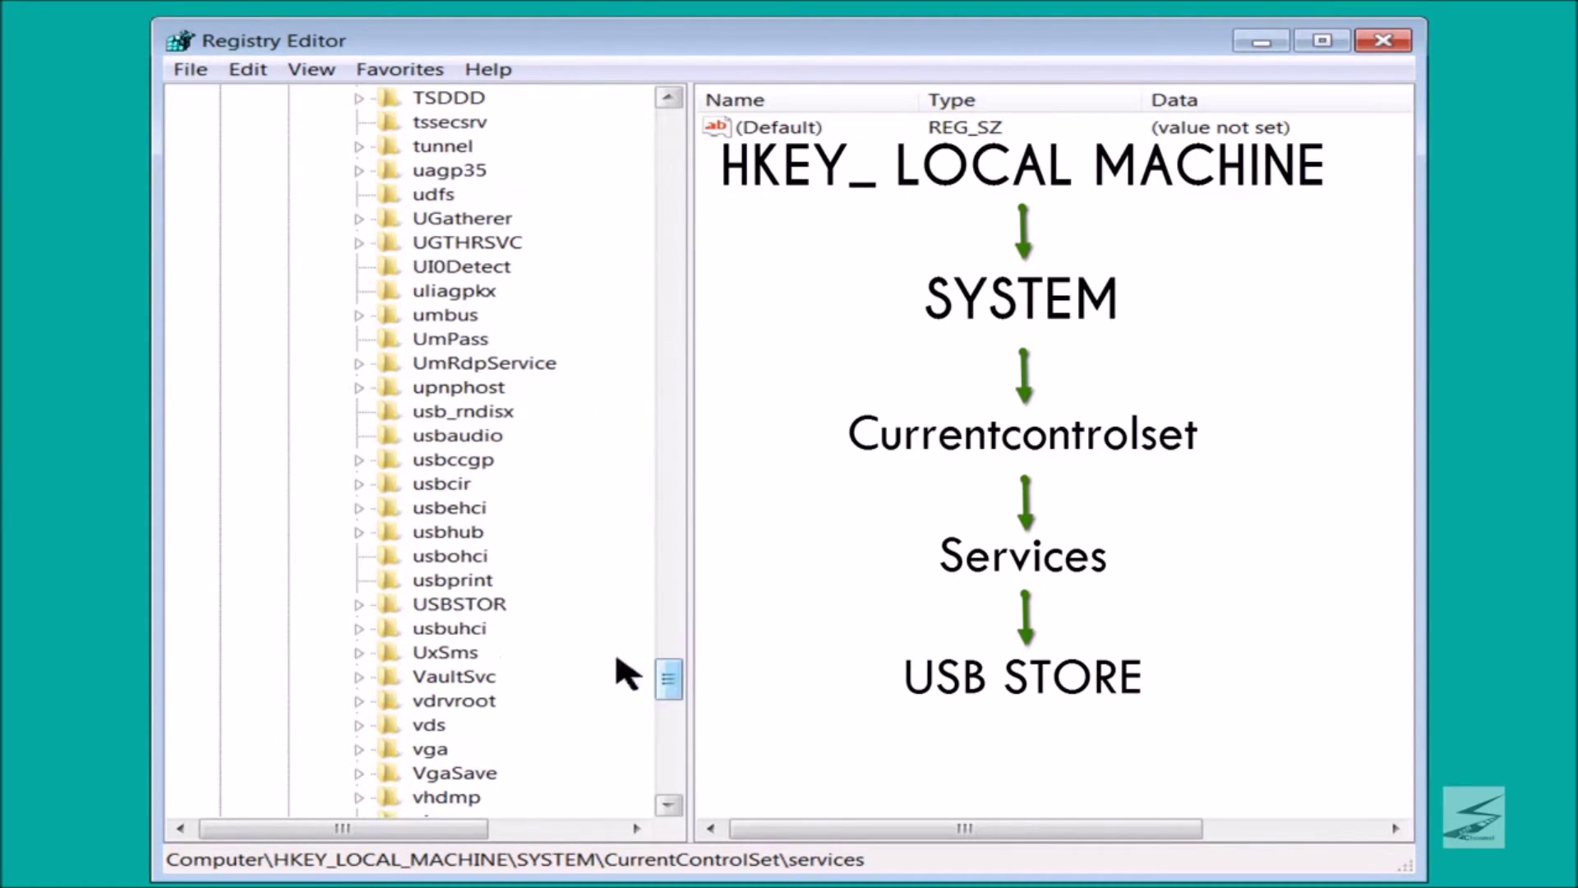
click(435, 607)
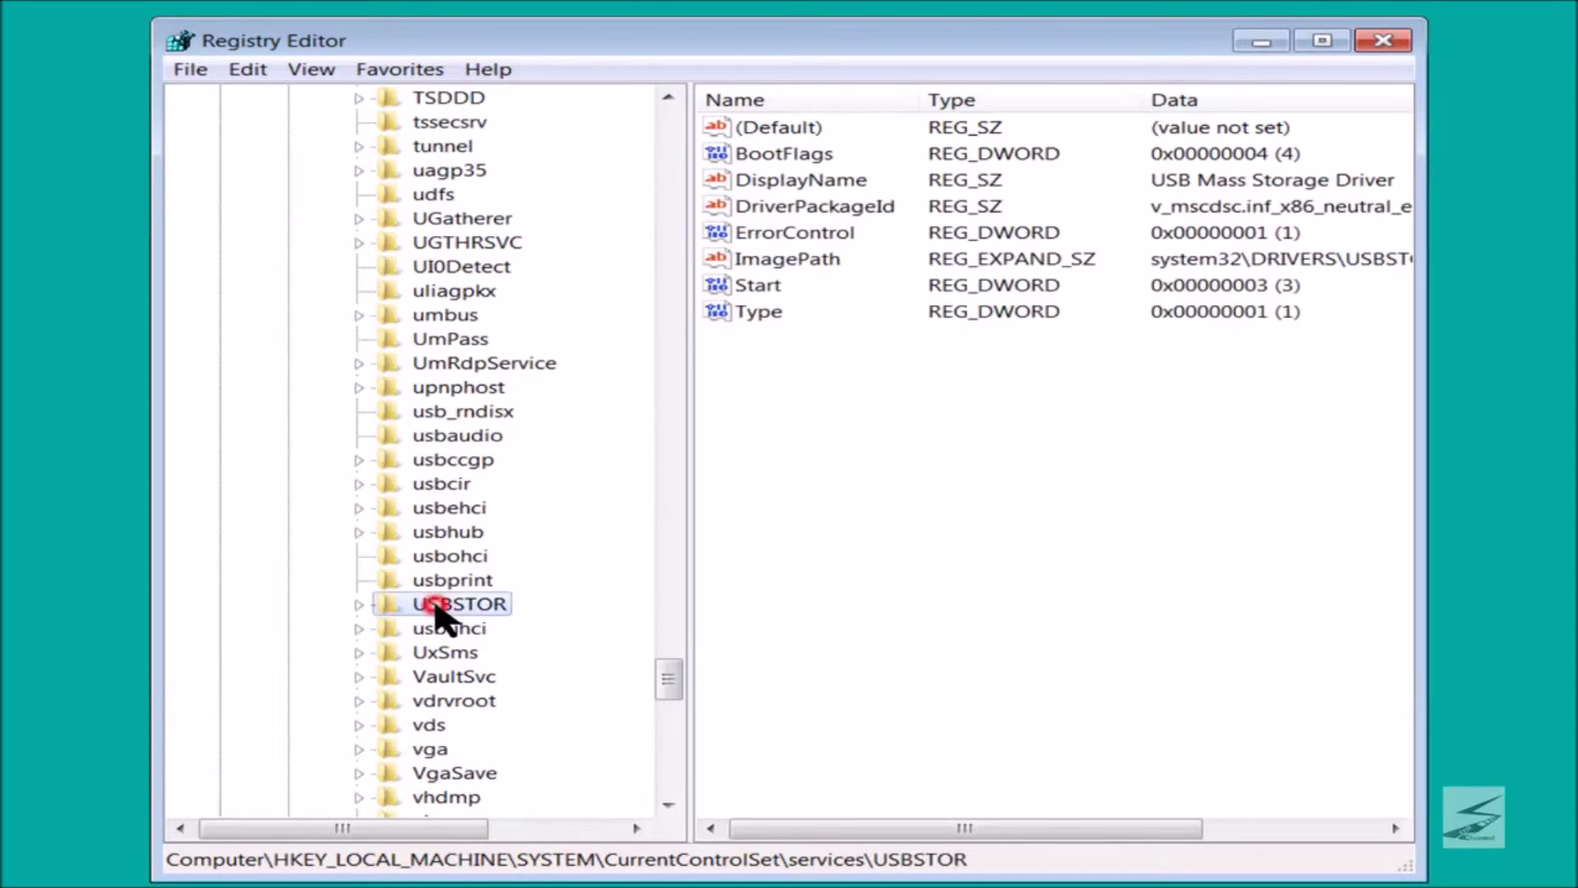
Step: Set the value data of the Start DWORD in the USBSTOR key to 4
double_click(750, 288)
drag(564, 164, 573, 238)
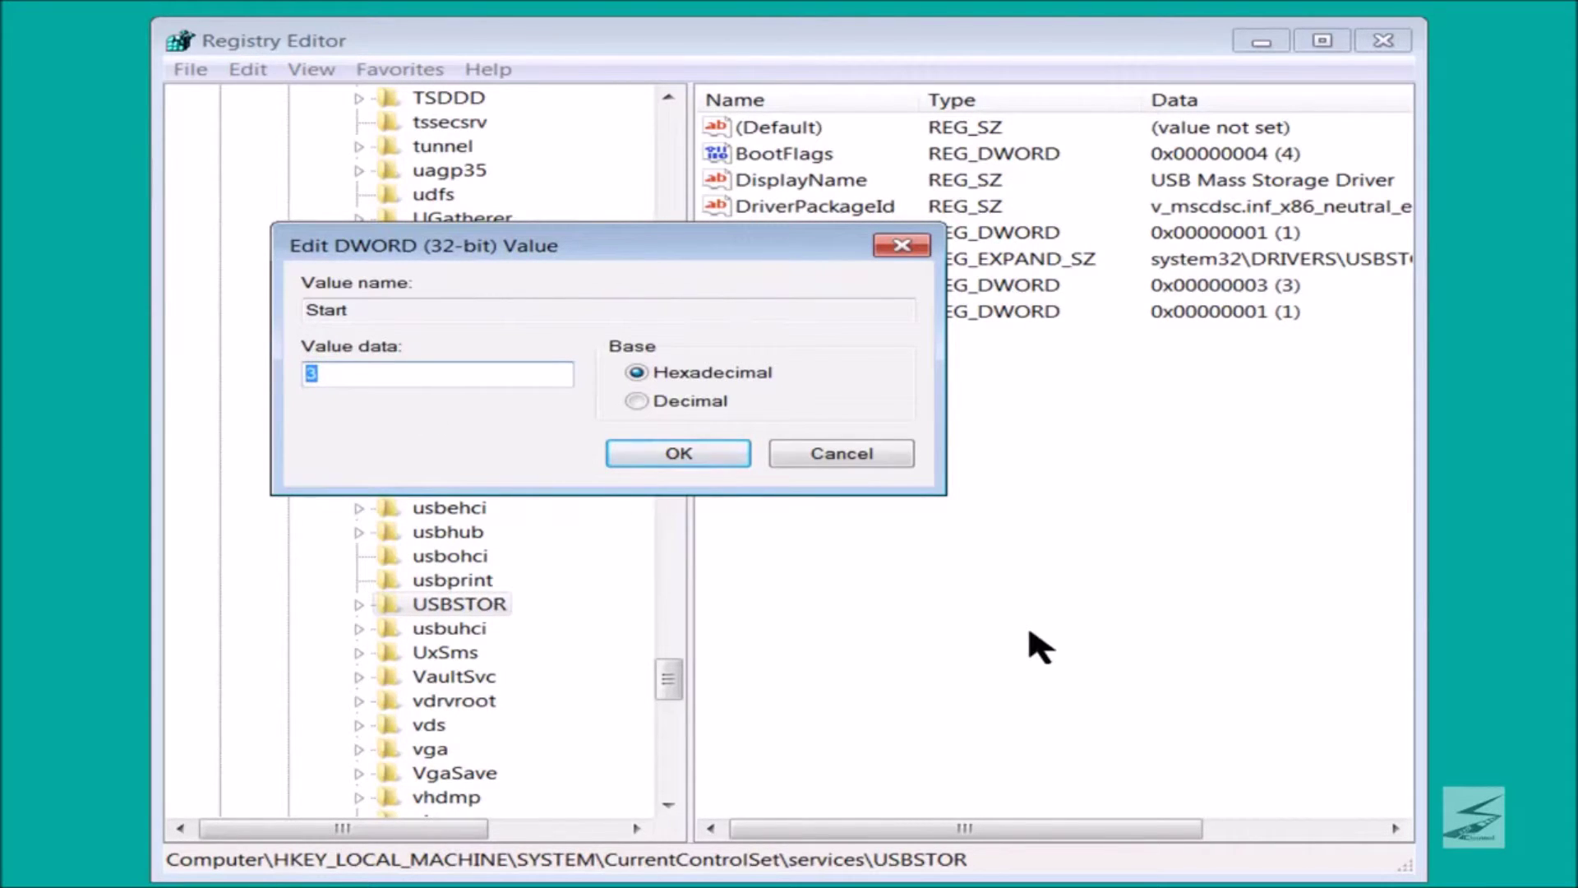
text(4)
click(689, 457)
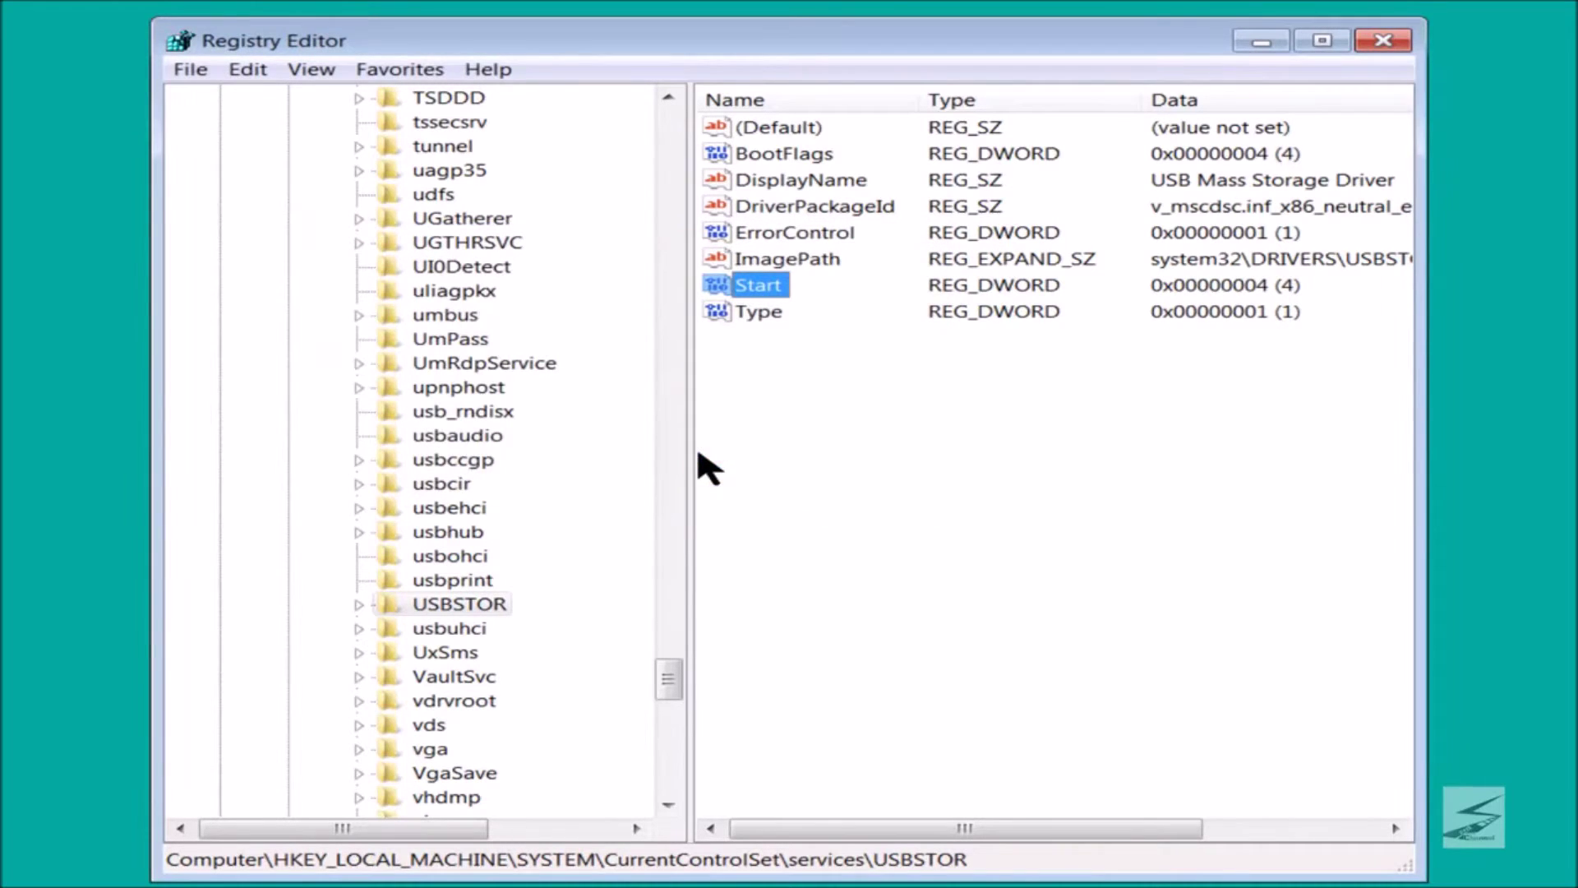
Step: Minimize the Registry Editor, refresh the desktop, and check the Computer window's drive list for the pen drive before closing it
click(1261, 42)
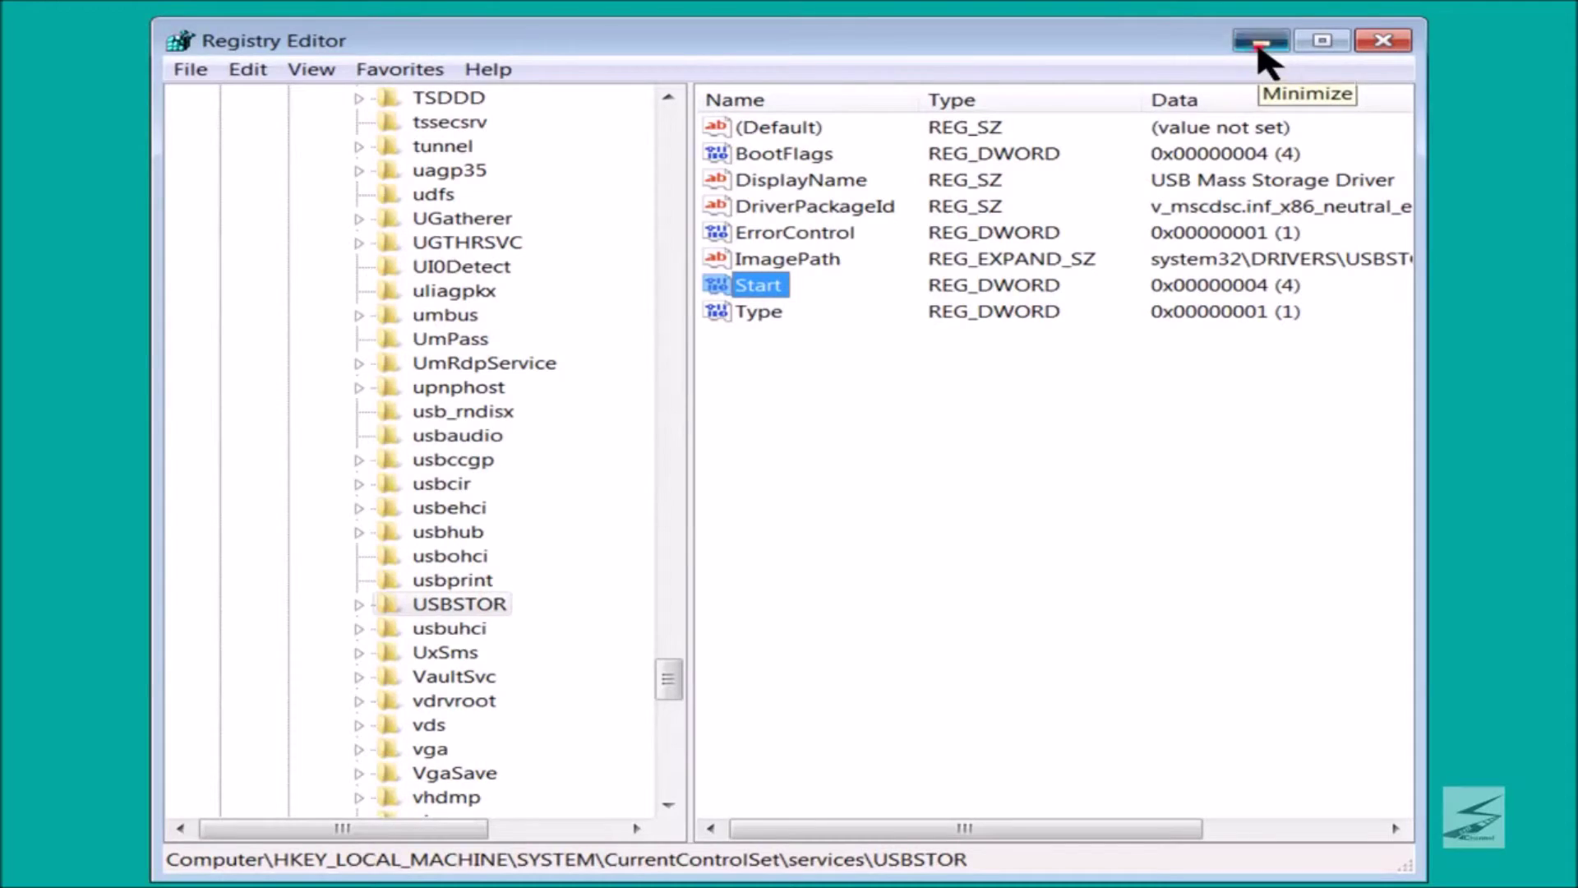
right_click(489, 136)
click(594, 208)
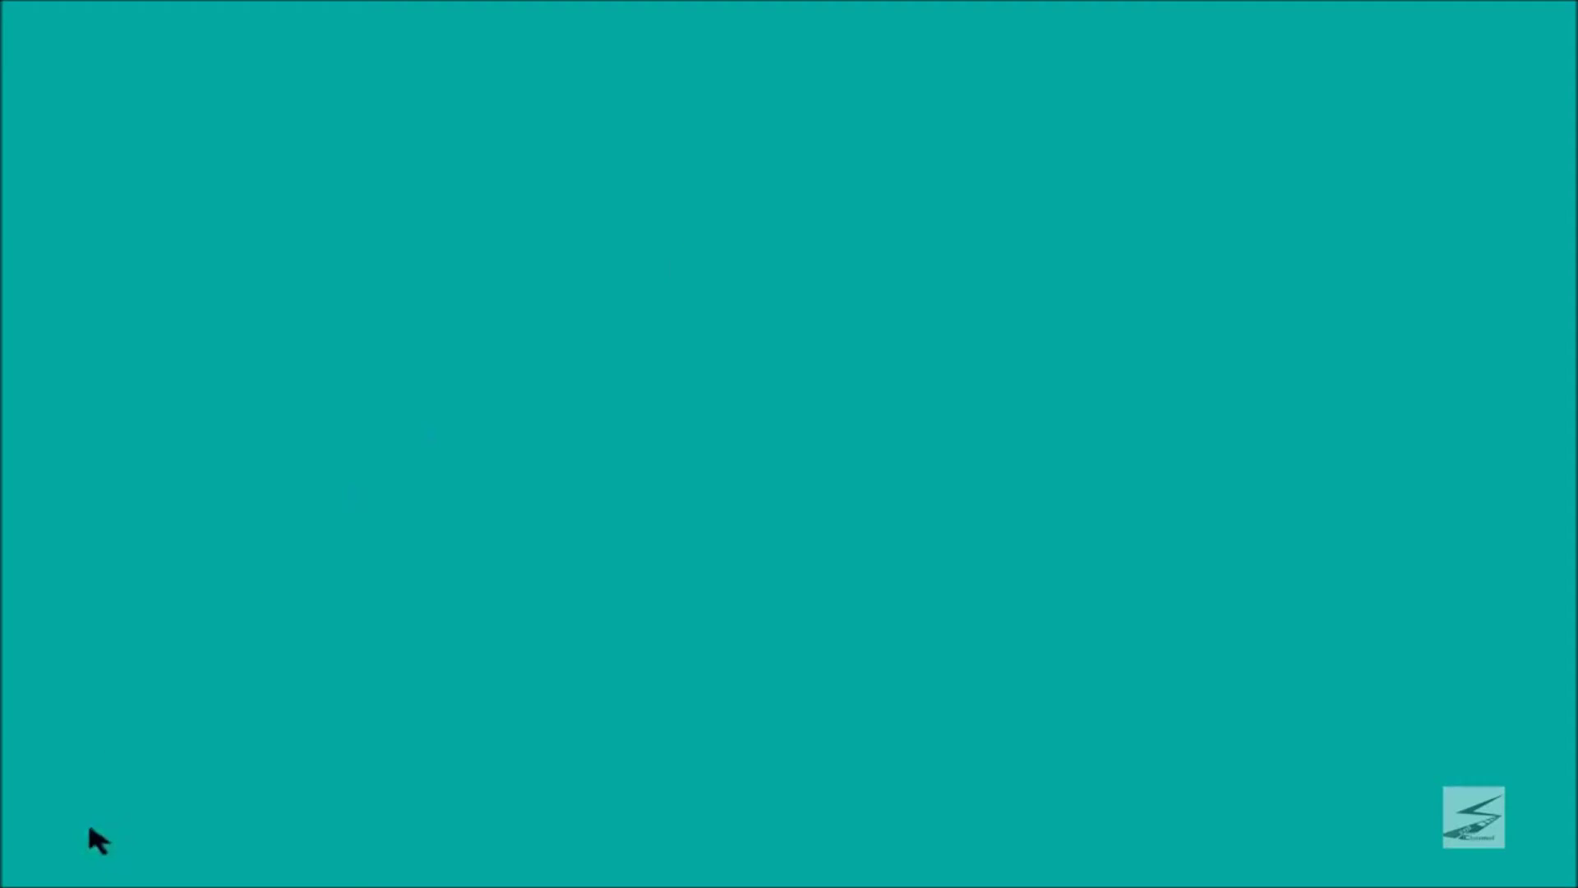
key(super)
click(472, 645)
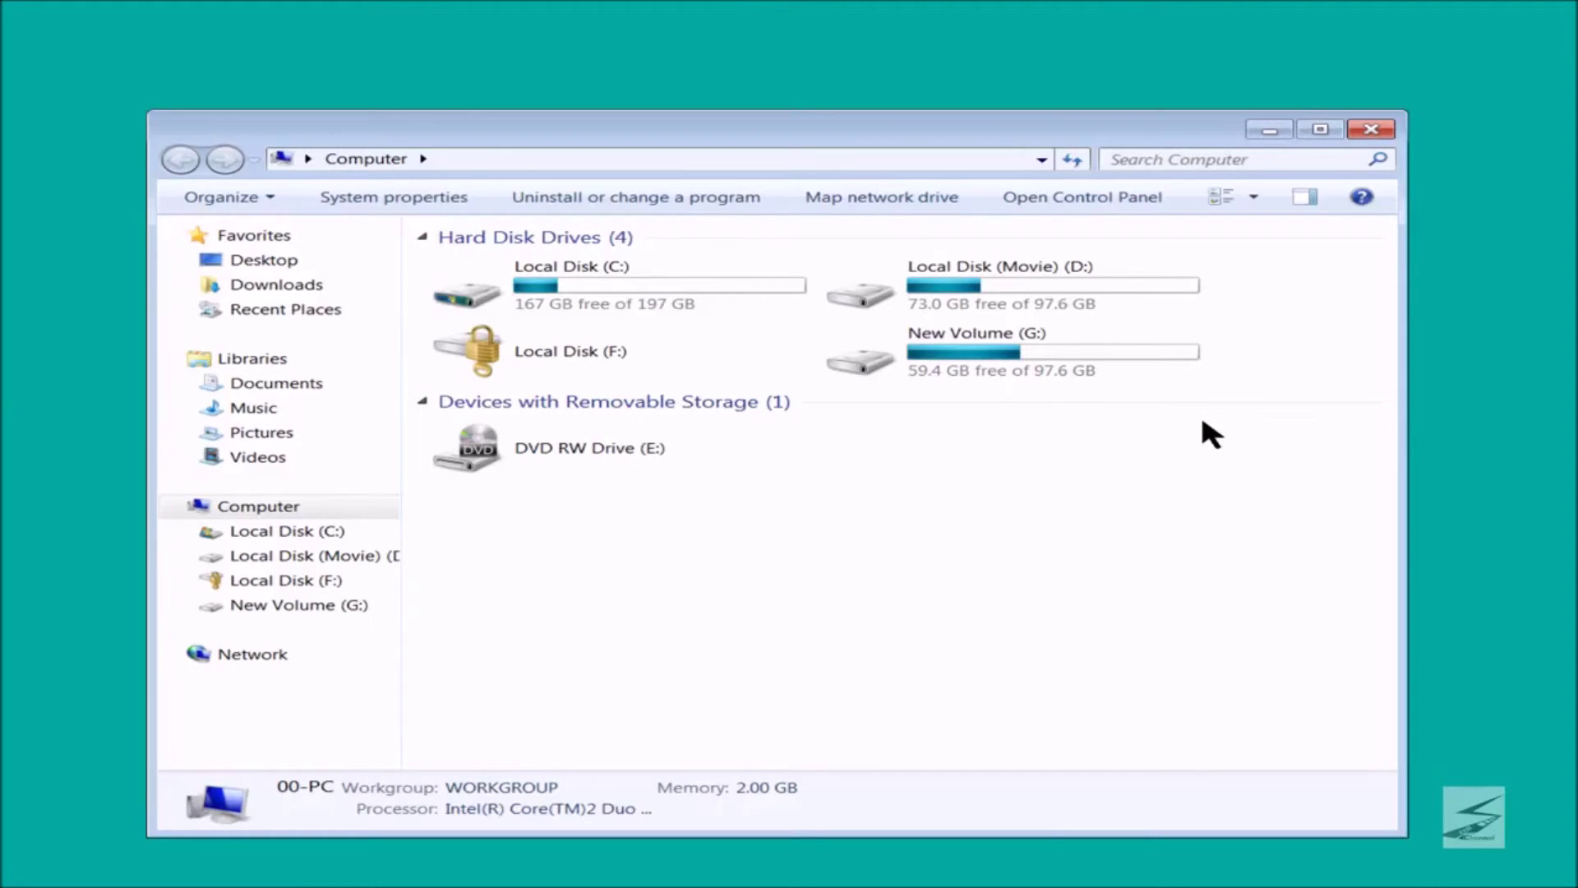
click(1370, 129)
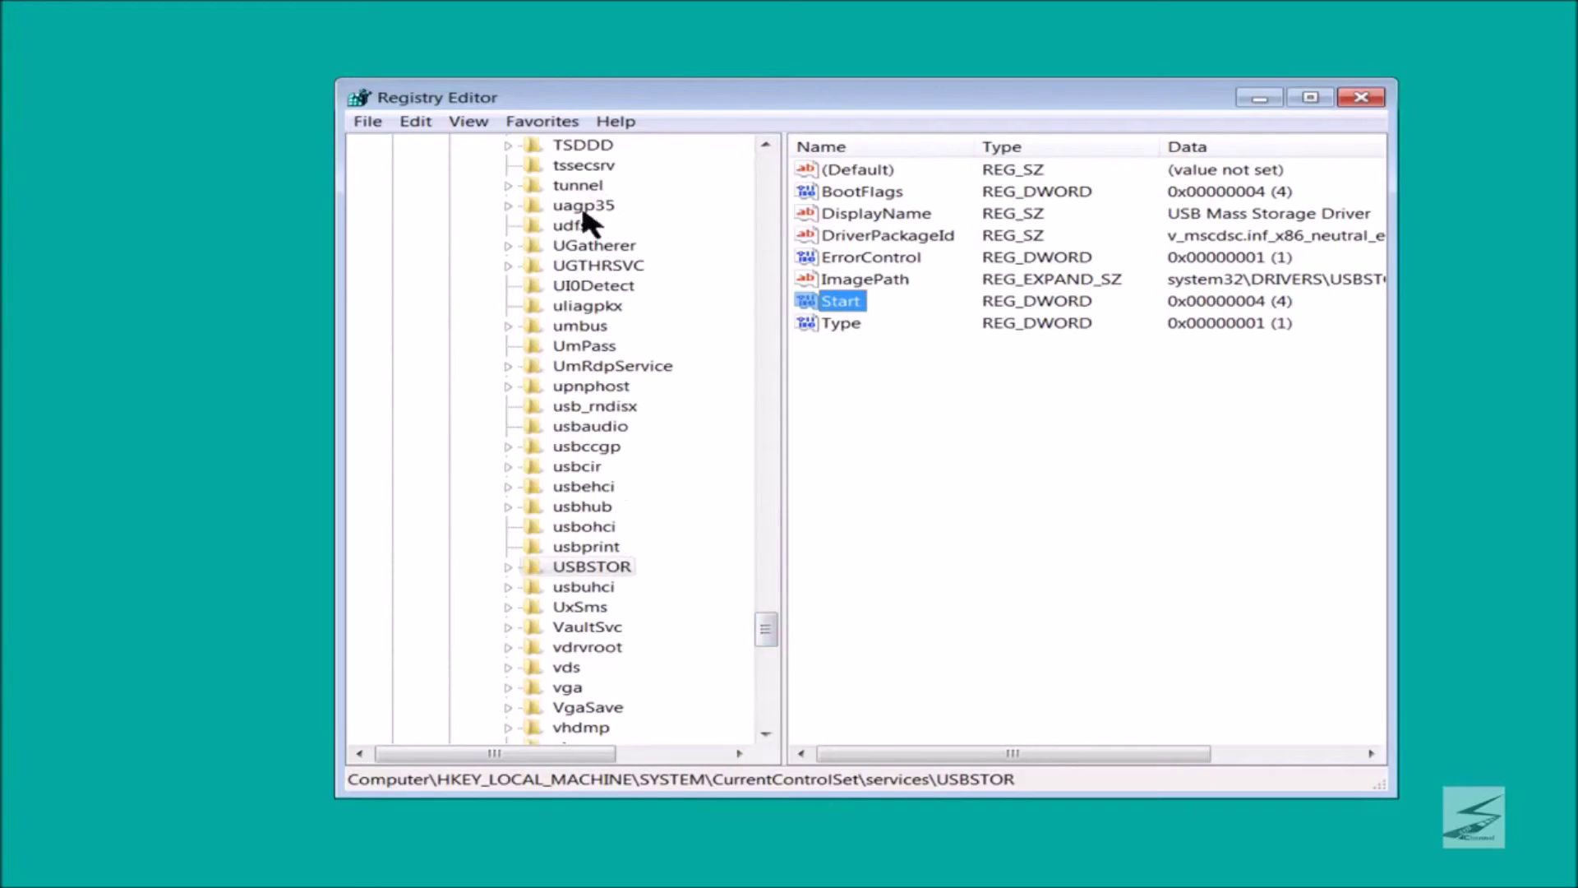
Step: Set the value data of the Start DWORD in the USBSTOR key to 3 and close the Registry Editor
double_click(836, 301)
drag(512, 303, 414, 303)
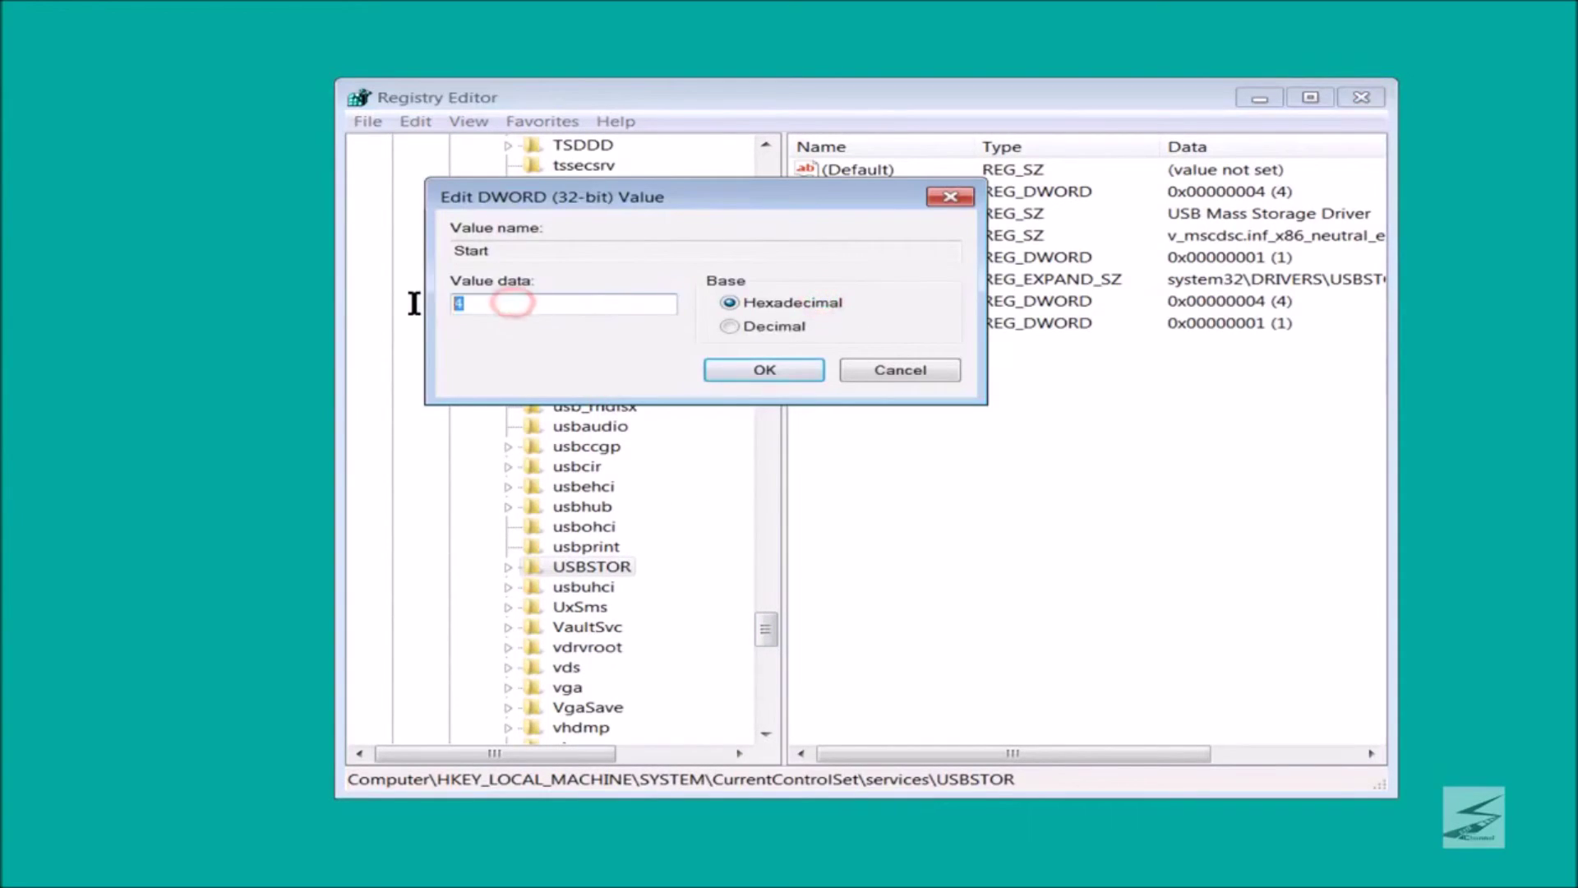
text(3)
click(796, 372)
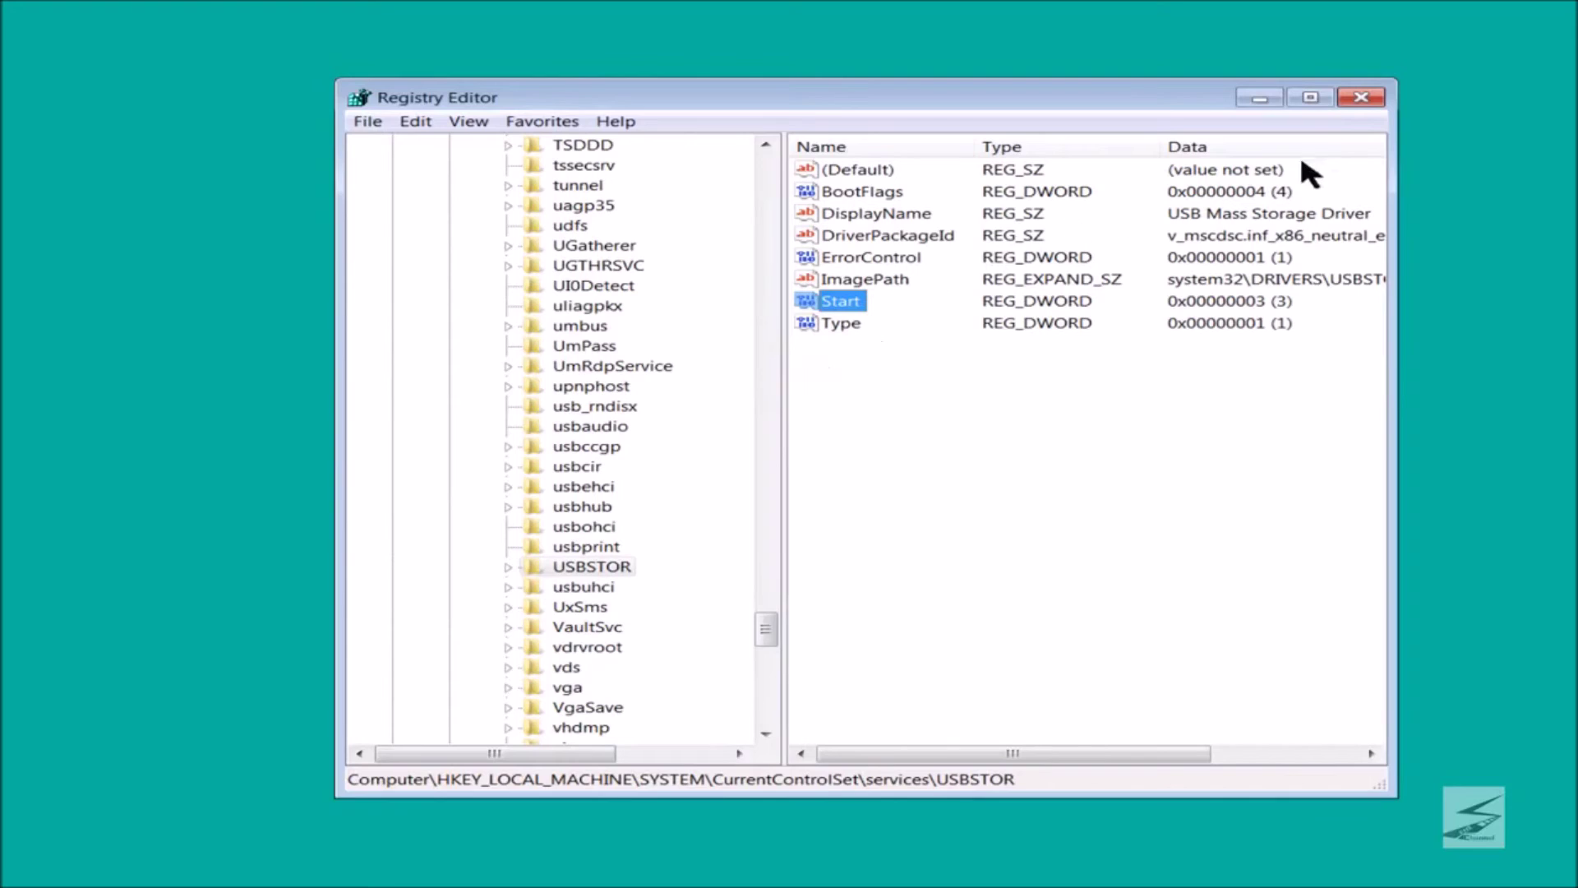
click(1358, 98)
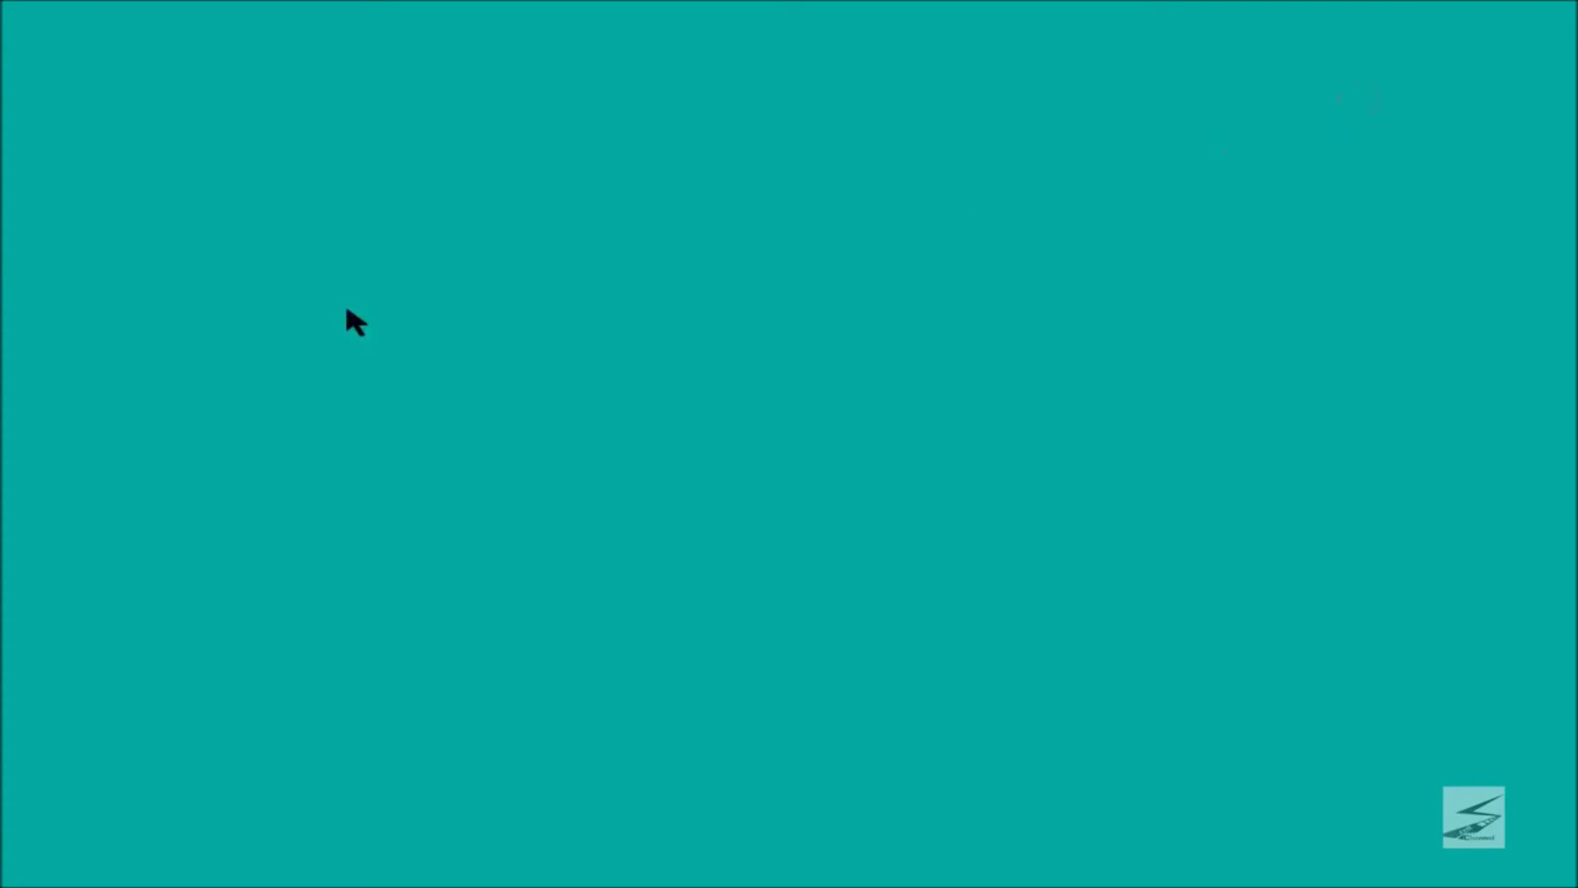
Step: Refresh the desktop and dismiss the AutoPlay window for the pen drive
right_click(346, 310)
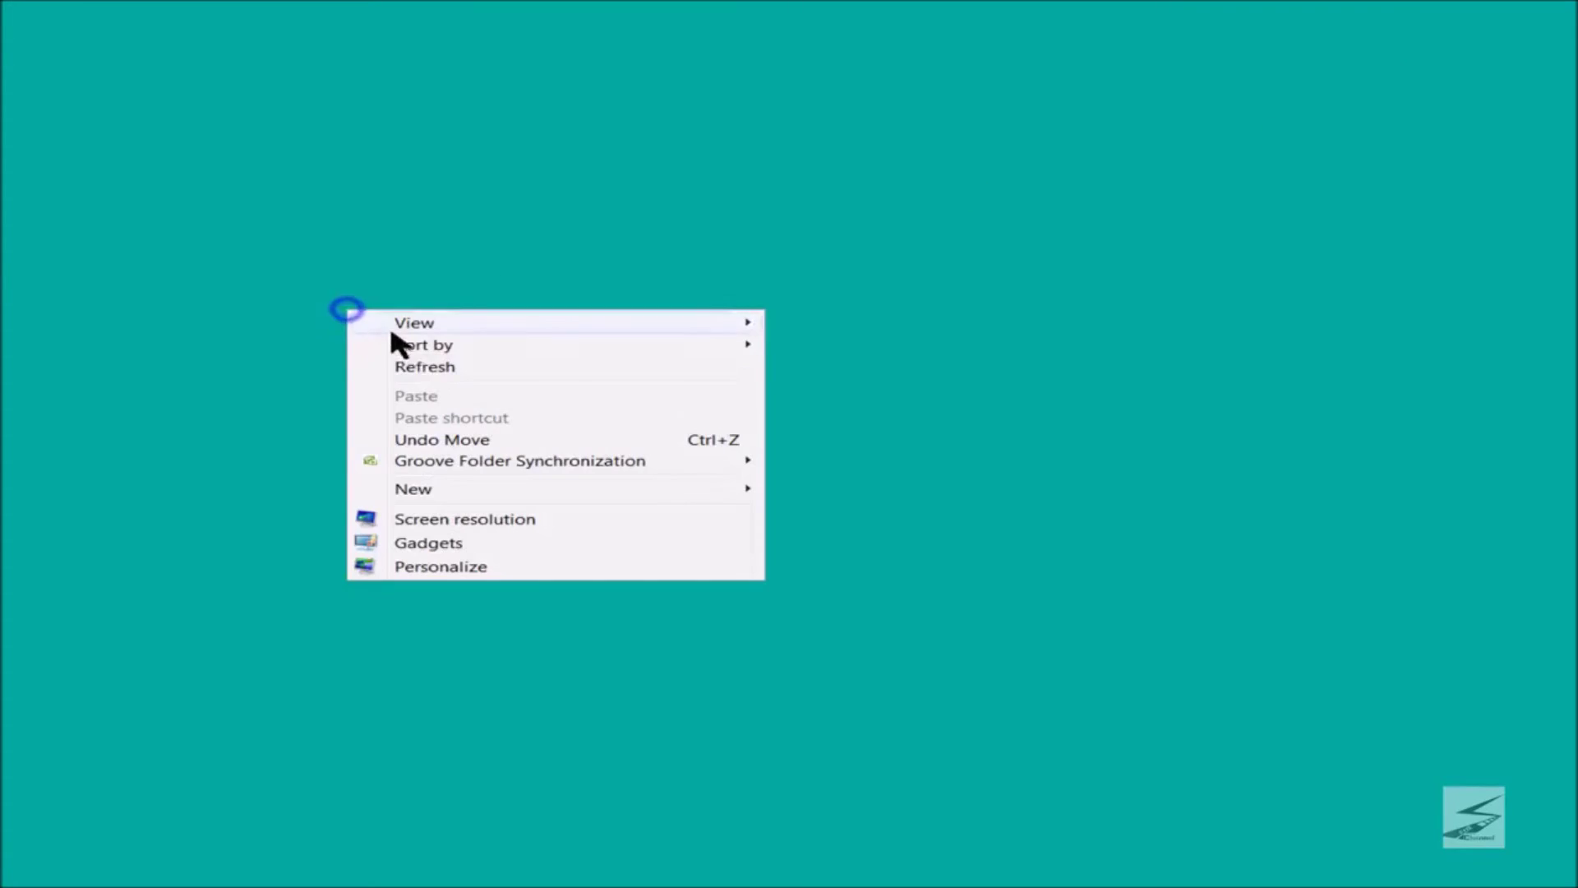
click(427, 367)
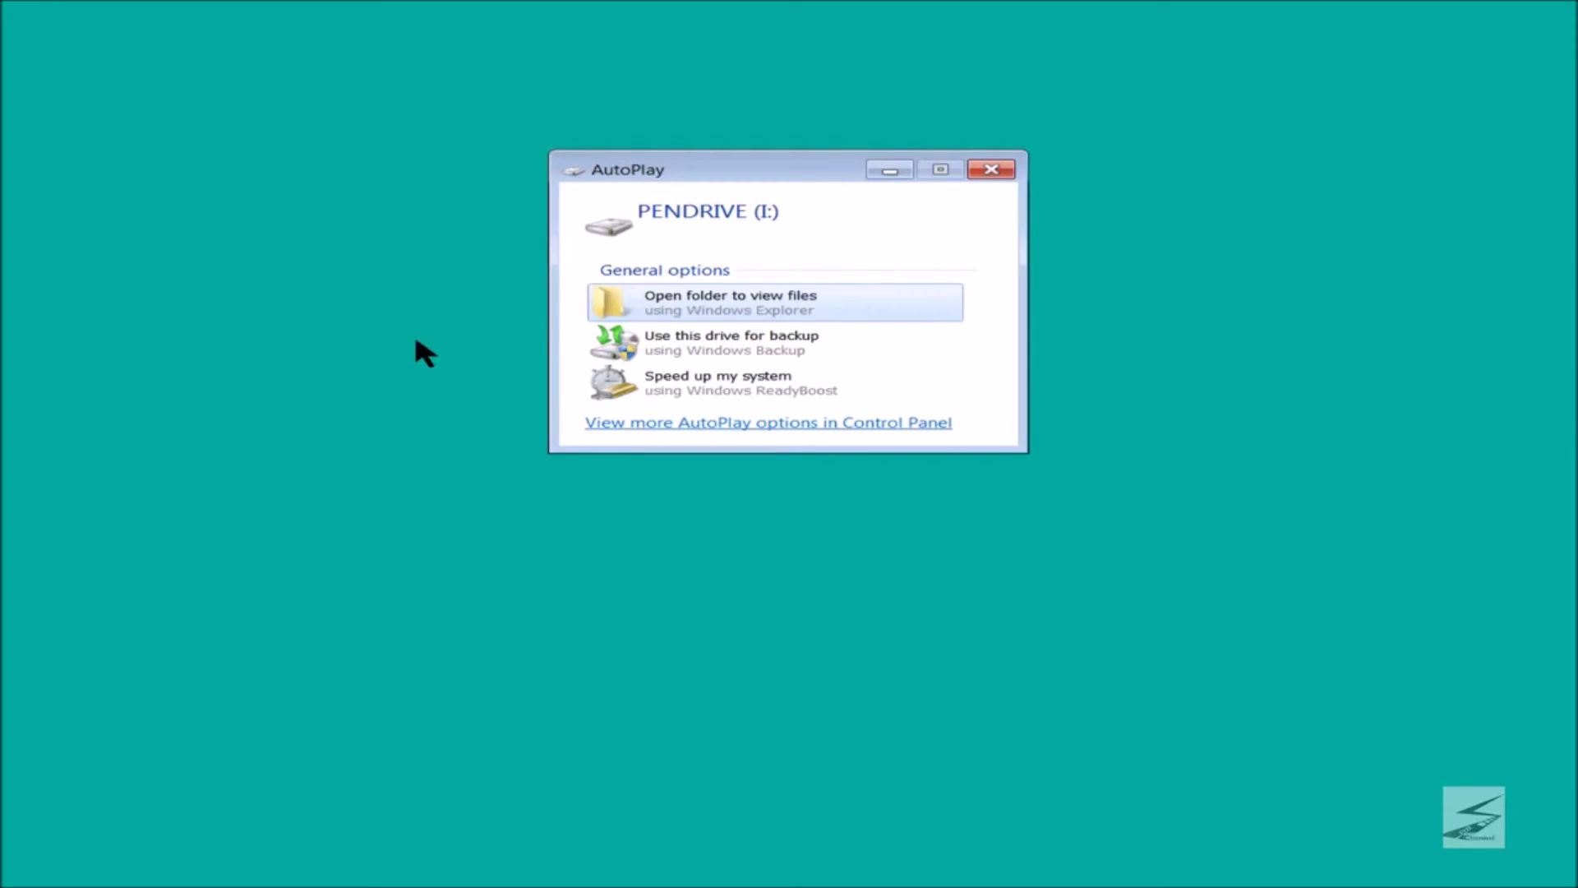
click(991, 170)
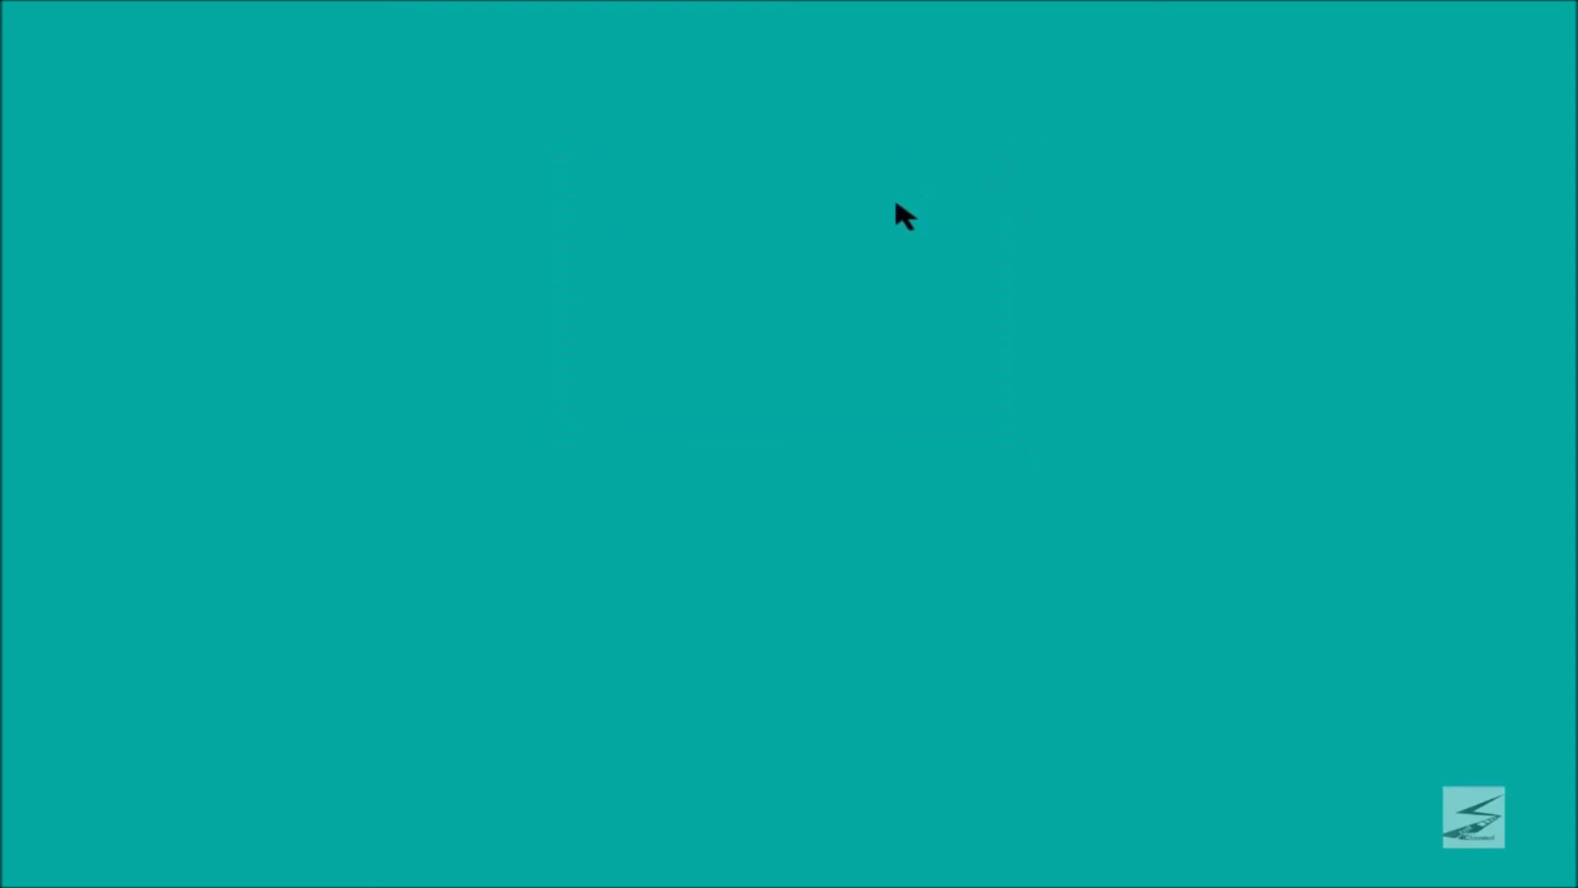